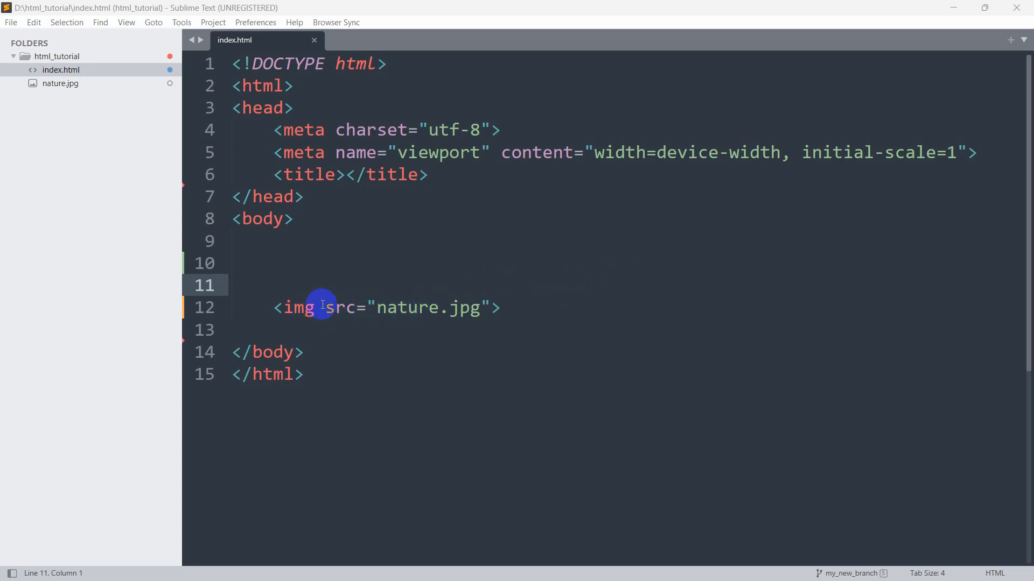
Step: Review the img tag line for nature.jpg and switch to Chrome to preview the page
mouse_move(525, 307)
left_mouse_down()
mouse_move(330, 332)
mouse_move(269, 306)
left_mouse_up()
left_click(434, 308)
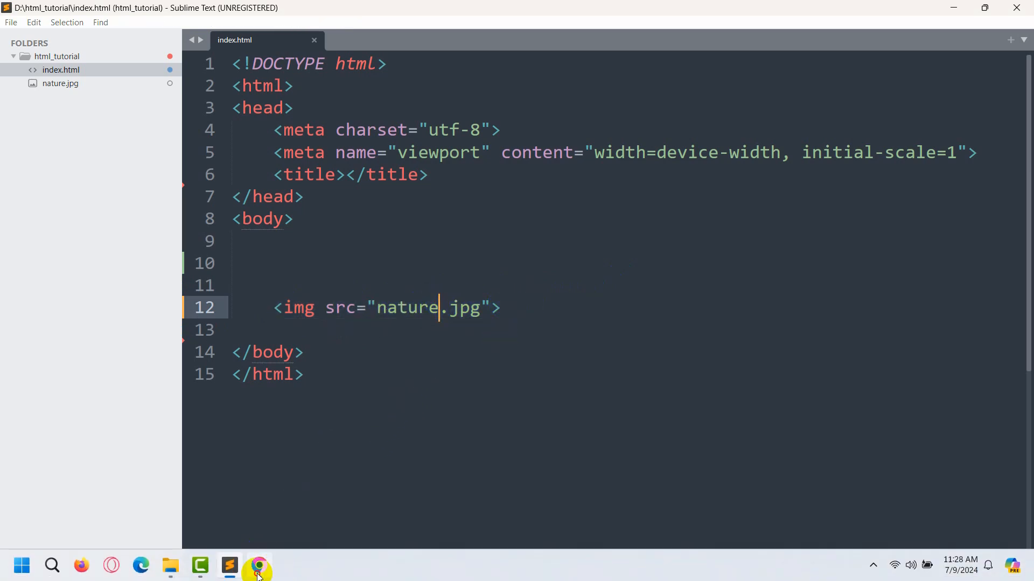
left_click(260, 575)
scroll(566, 343, "down", 3)
scroll(555, 347, "up", 3)
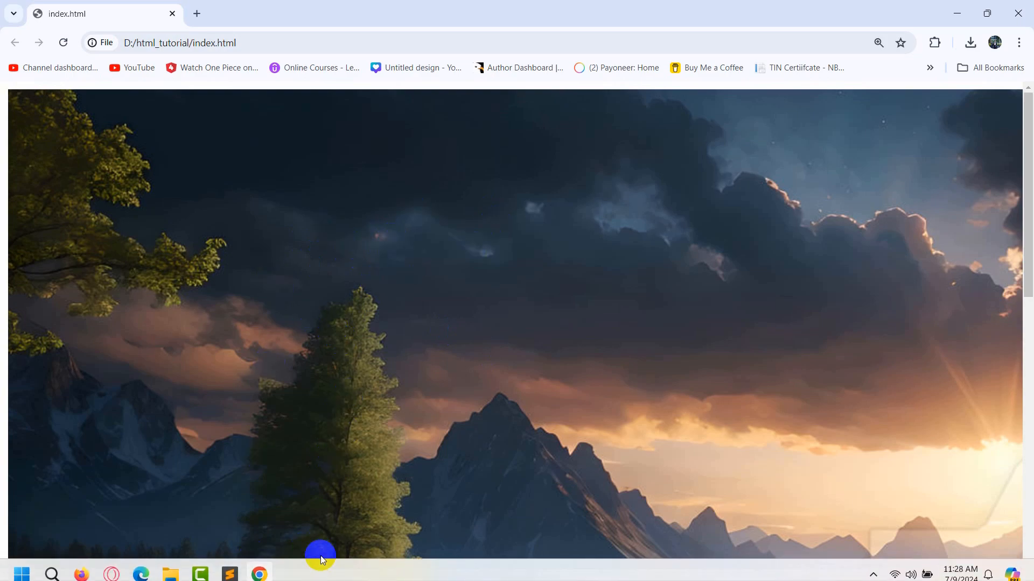
Step: Add width="600" height="400" attributes to the img tag and save index.html
left_click(230, 569)
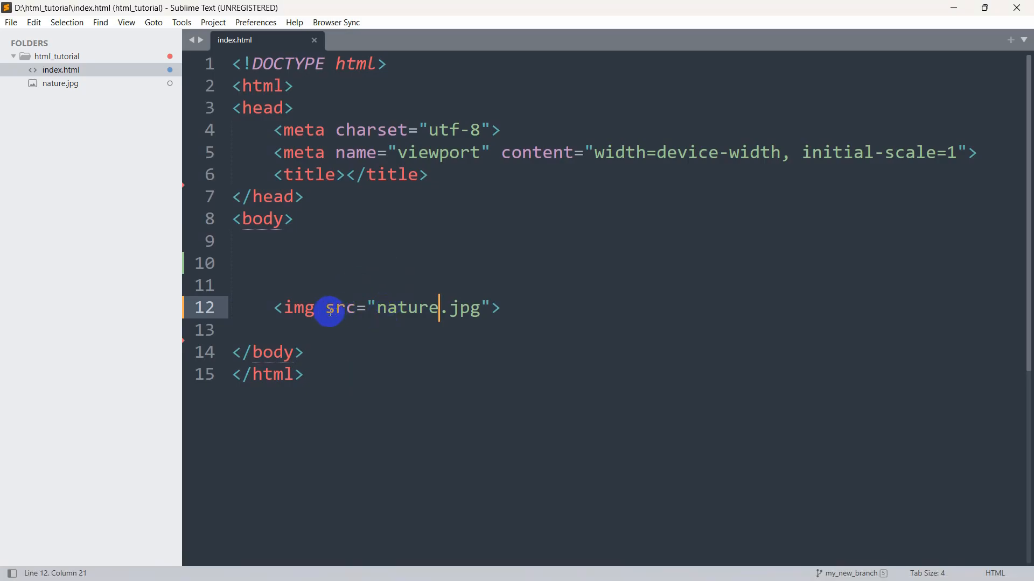
left_click(314, 312)
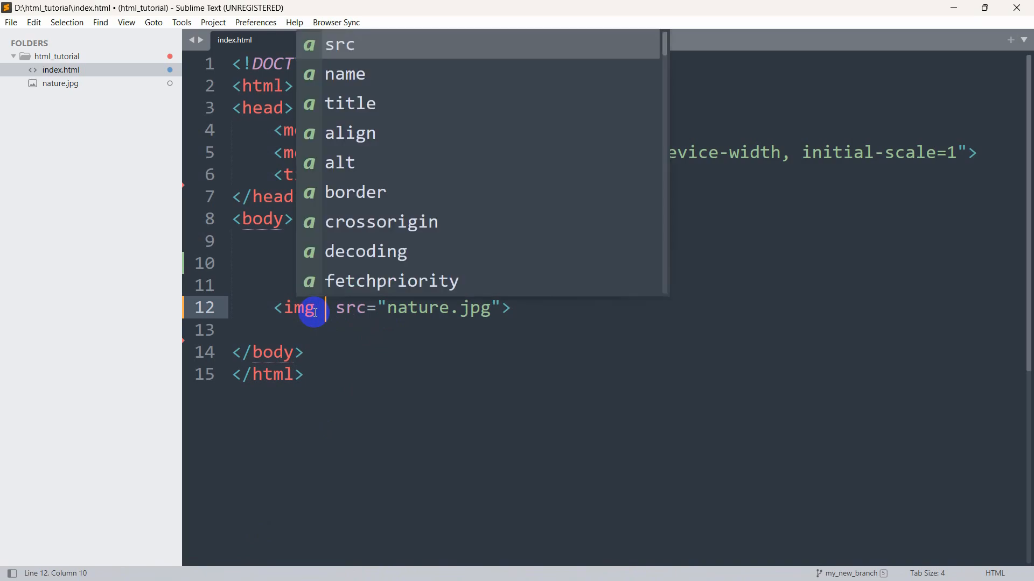
type("wi")
key("Return")
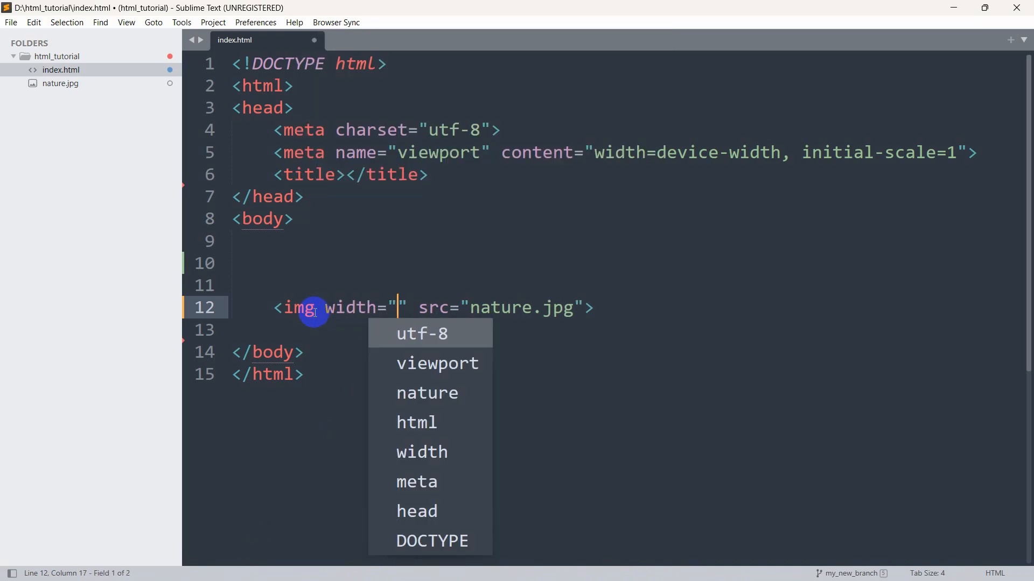
type("600\"")
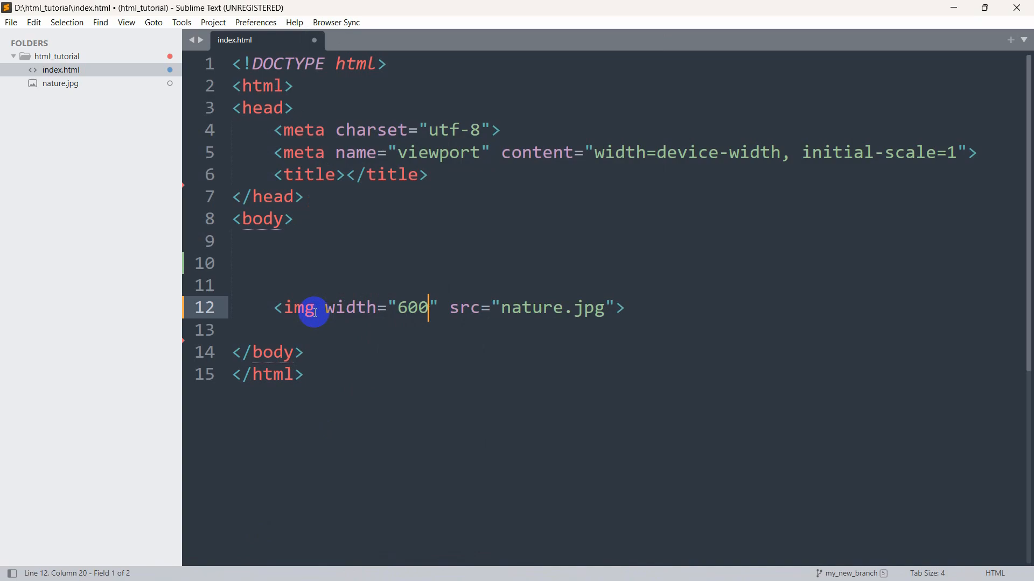
type(" h")
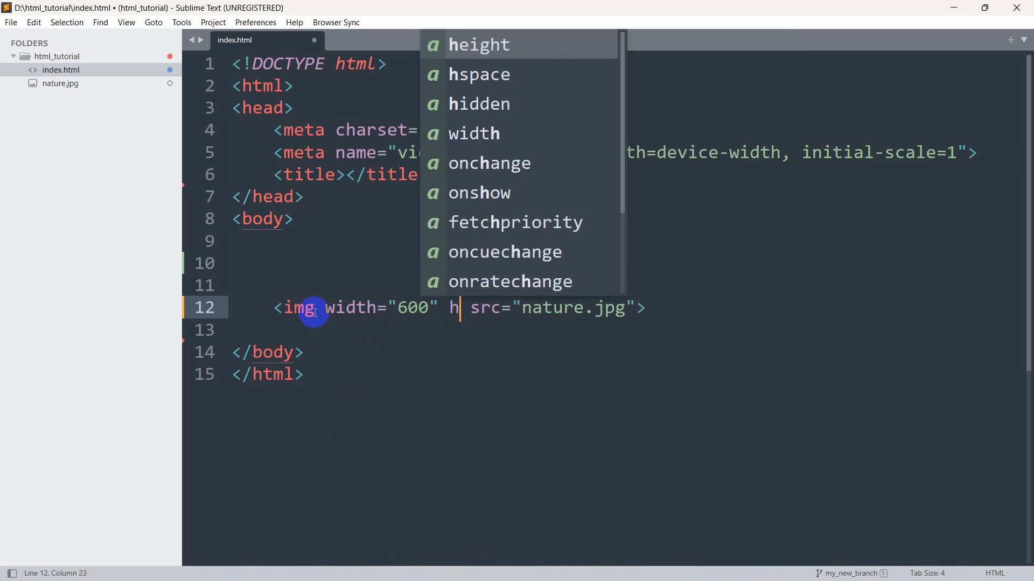
type("e")
key("Return")
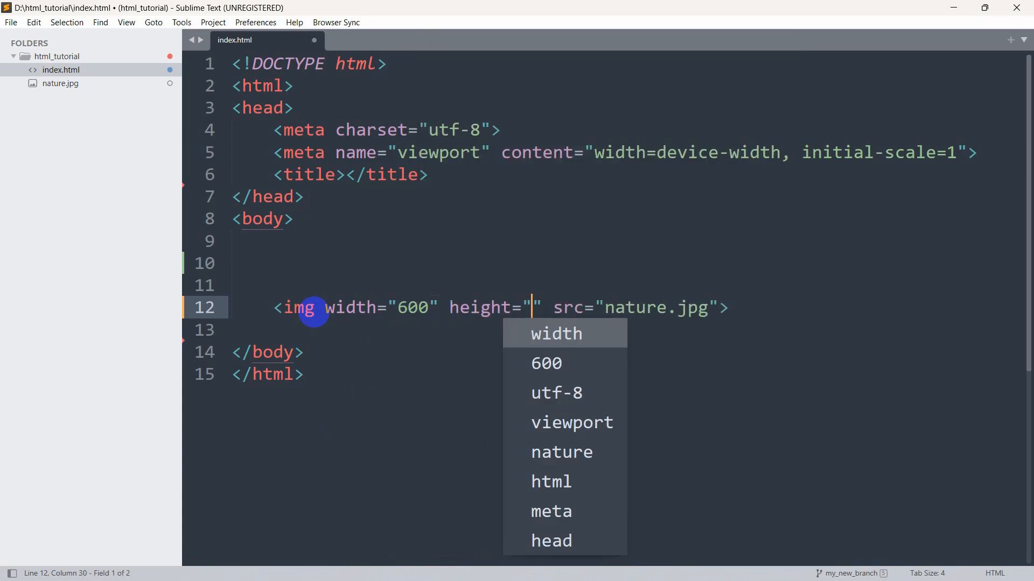
type("400")
key("ctrl+s")
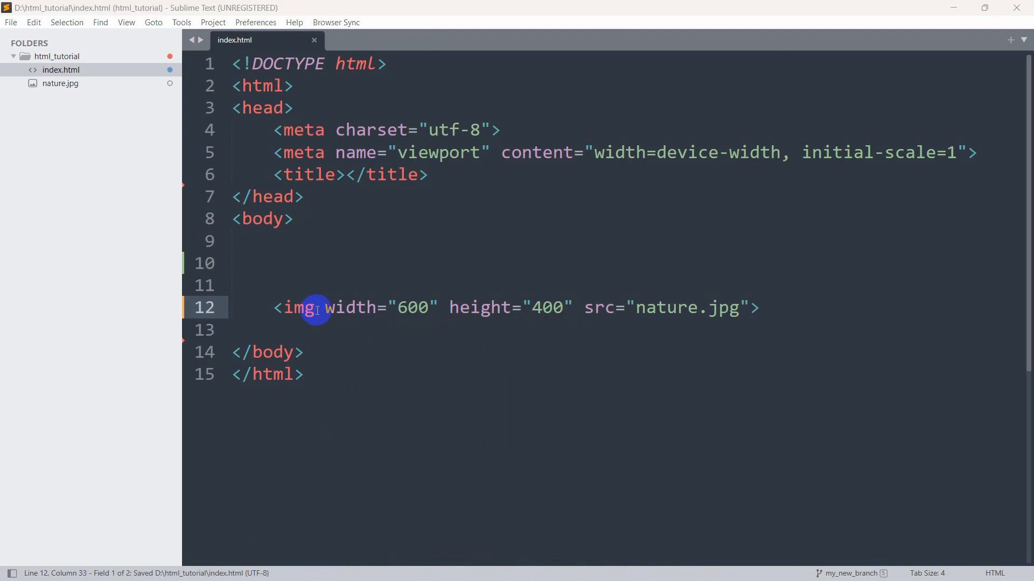
left_click(611, 345)
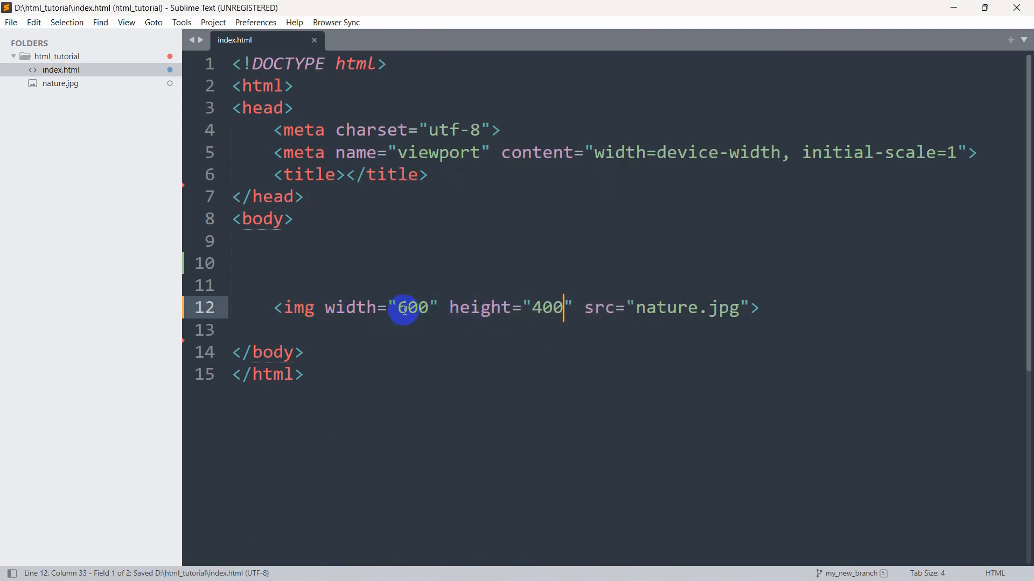
Step: Reload index.html in Chrome to see the image sized smaller at 600 by 400
left_click_drag(326, 308, 563, 312)
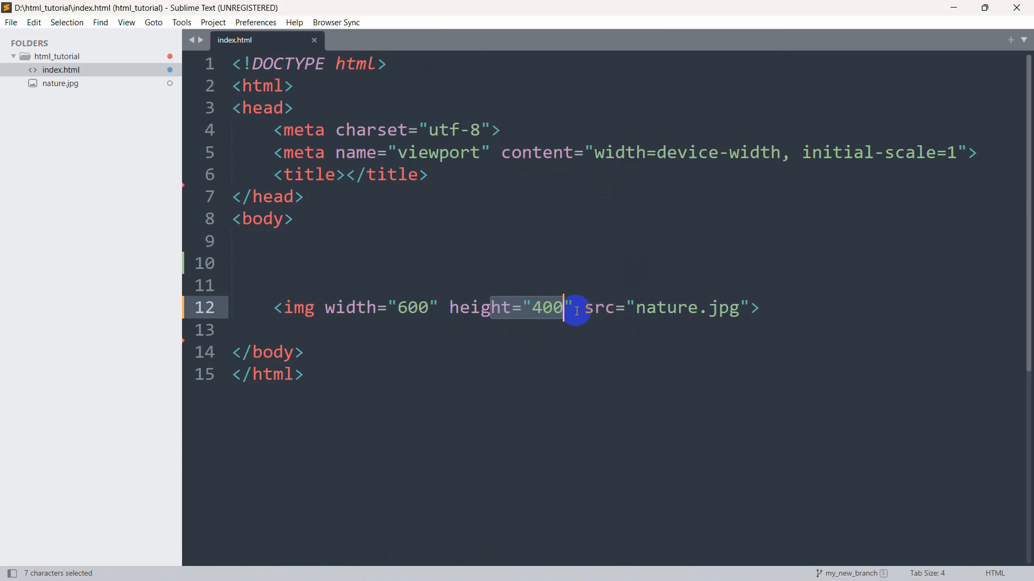
left_click(572, 309)
left_click(260, 565)
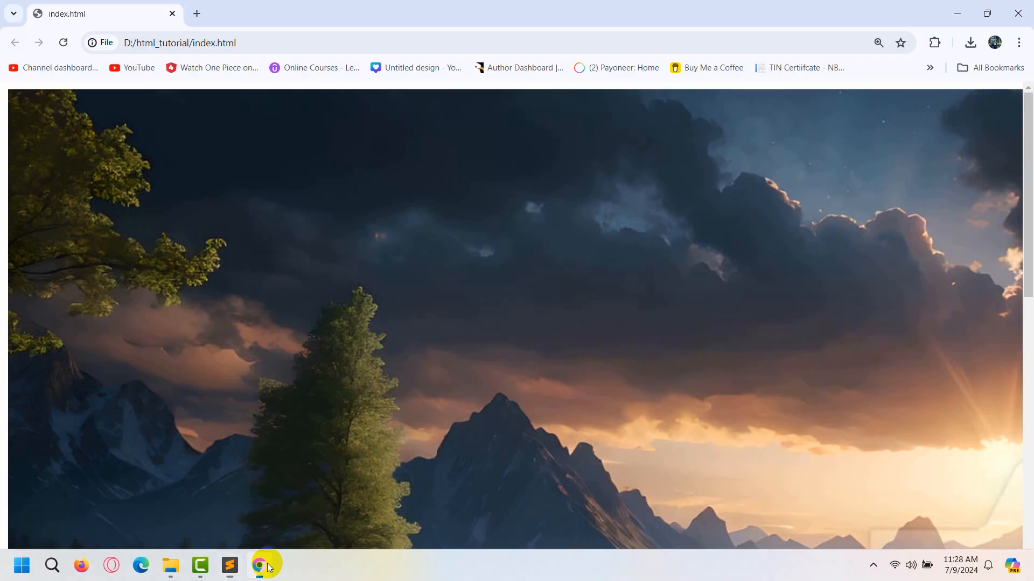
left_click(63, 42)
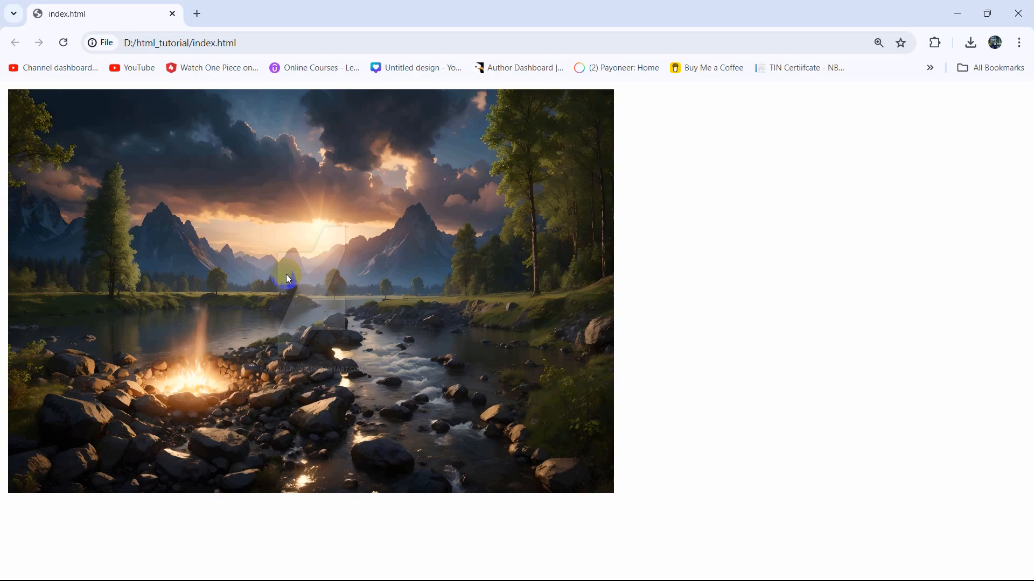
Step: Remove the width and height attributes so the img tag keeps only src
left_click(229, 576)
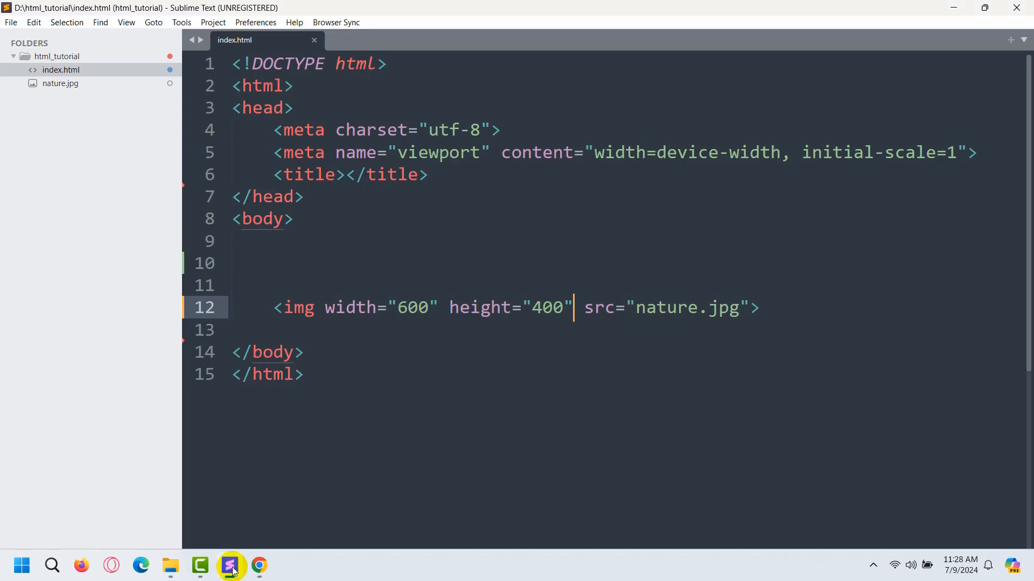
left_click_drag(583, 308, 315, 307)
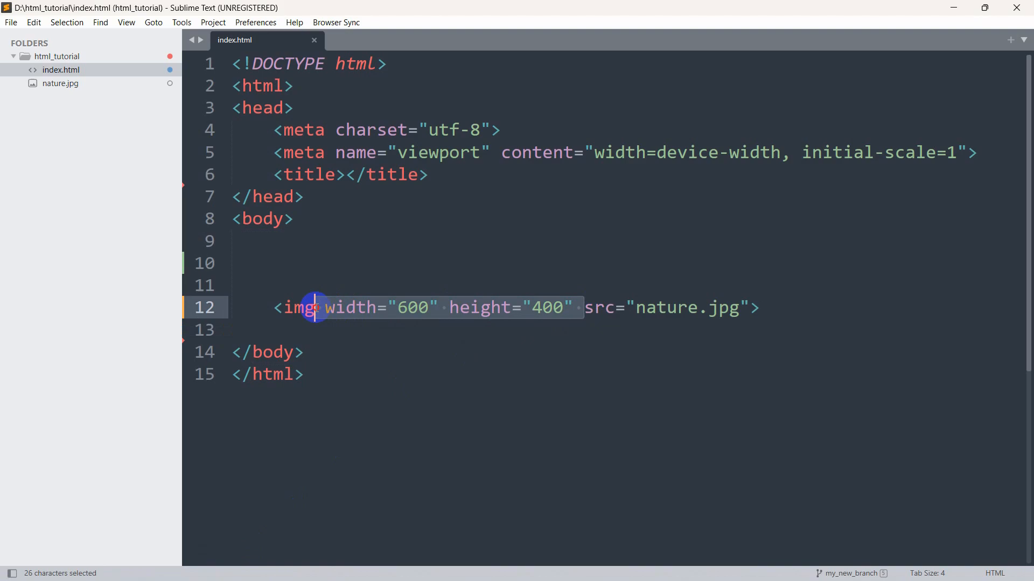
key("BackSpace")
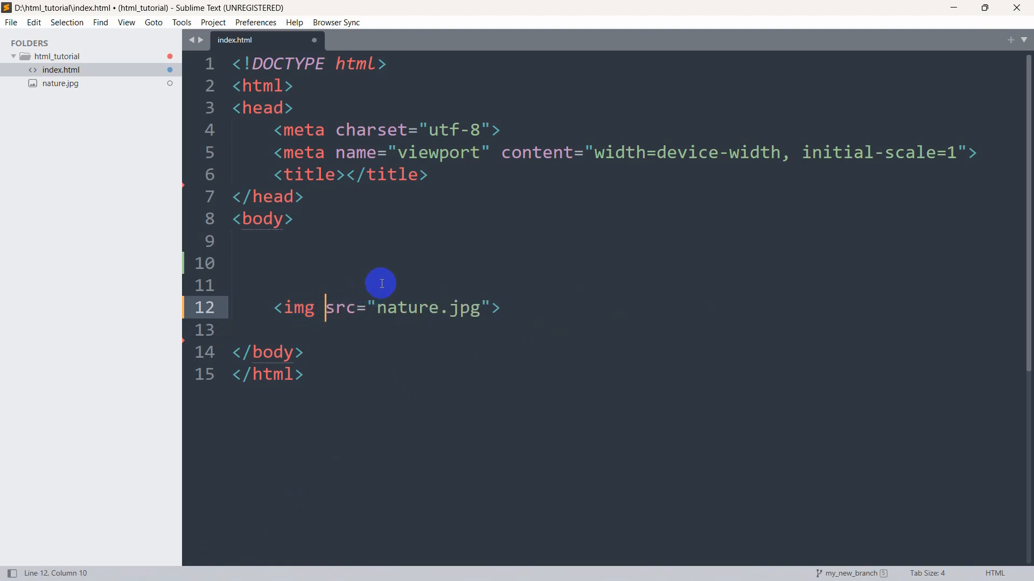
Step: Insert a <style type="text/css"> block in the head after the title line
left_click(481, 174)
key("Return")
key("Return")
type("<s")
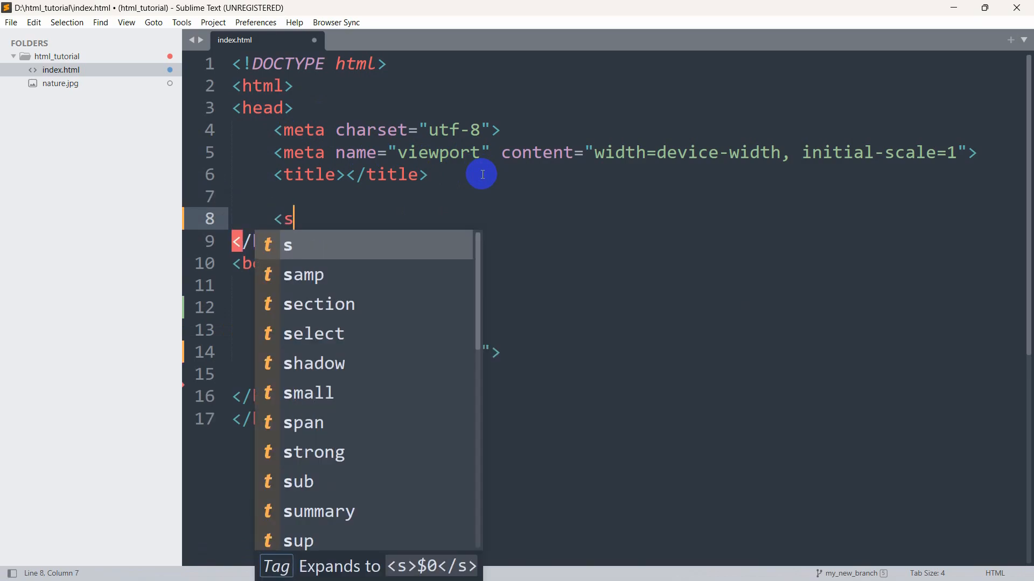
type("t")
key("Down")
key("Return")
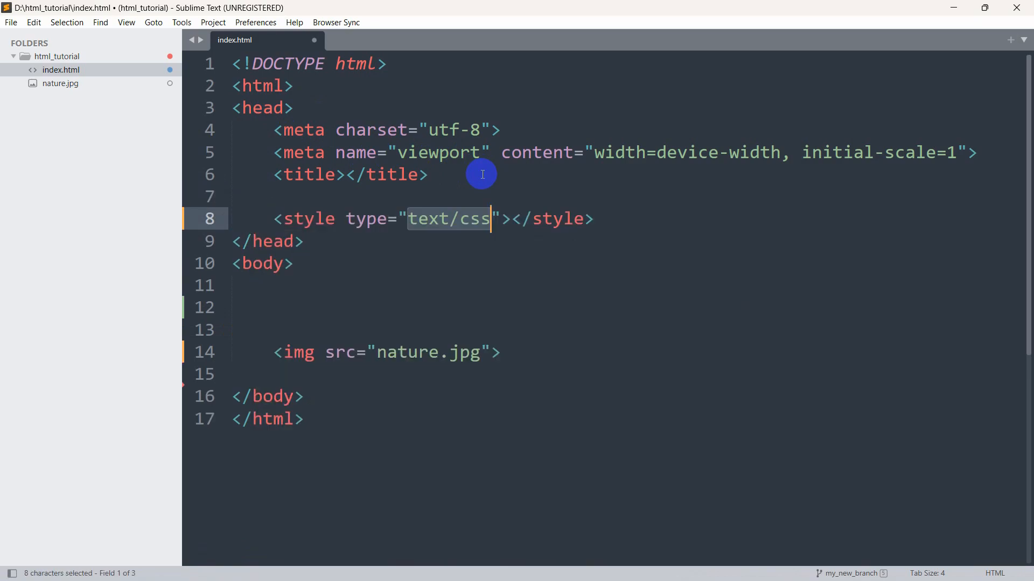
key("Return")
key("Return")
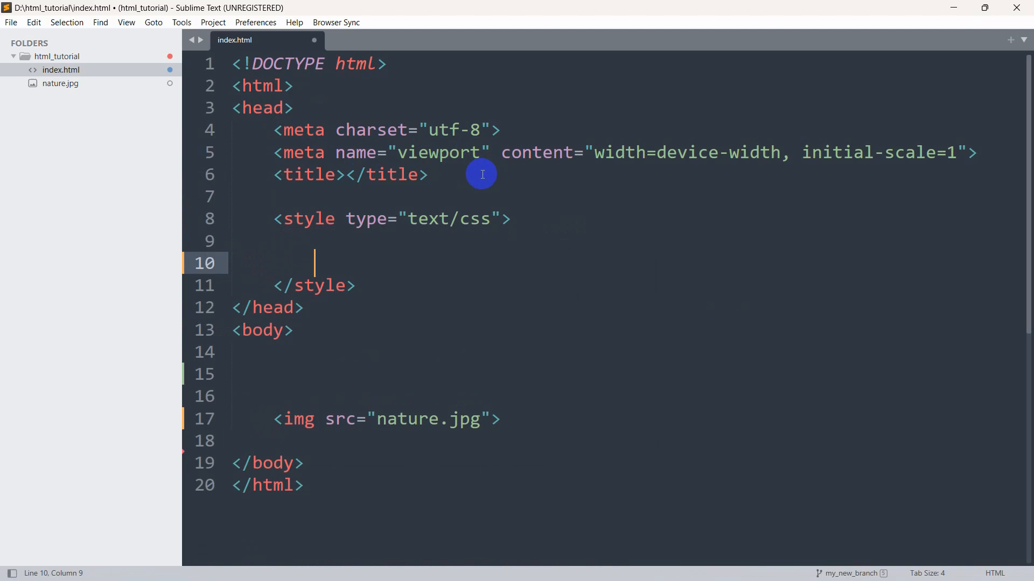
type("img")
Step: Write an img rule with width: 800px and height: 600px, and save the file
key("Return")
type("{")
key("Return")
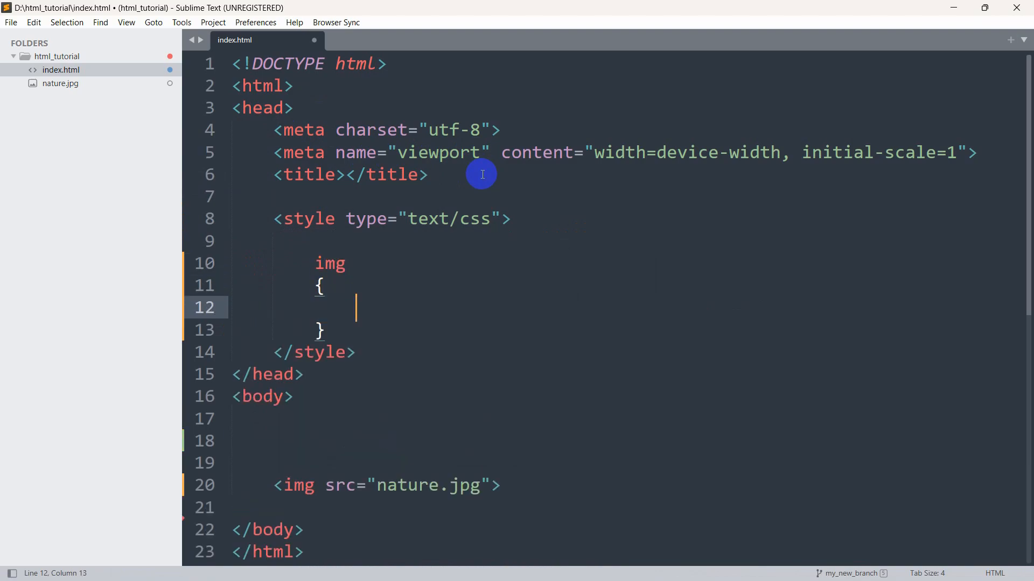
type("wi")
key("Down")
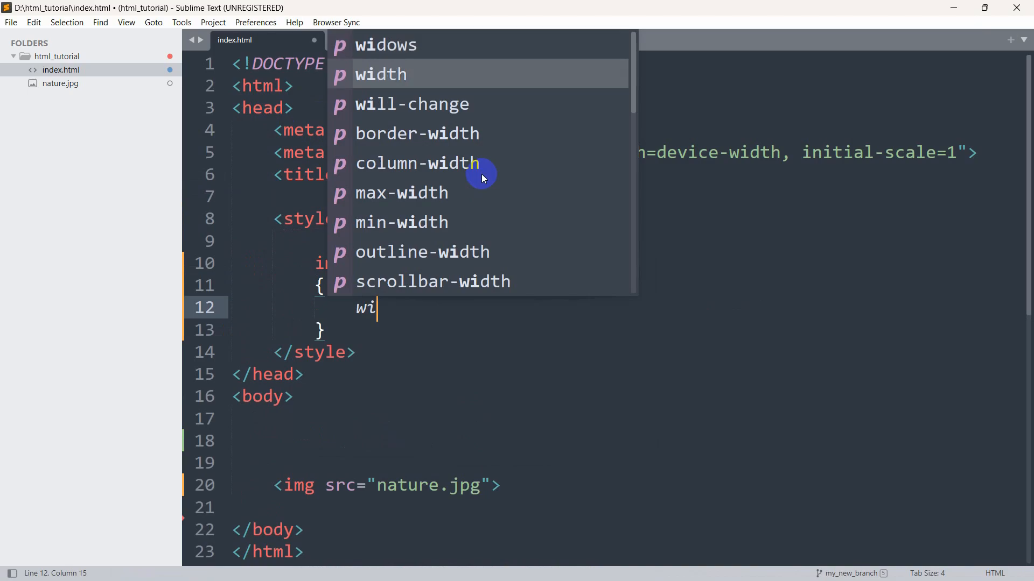
key("Return")
type("60")
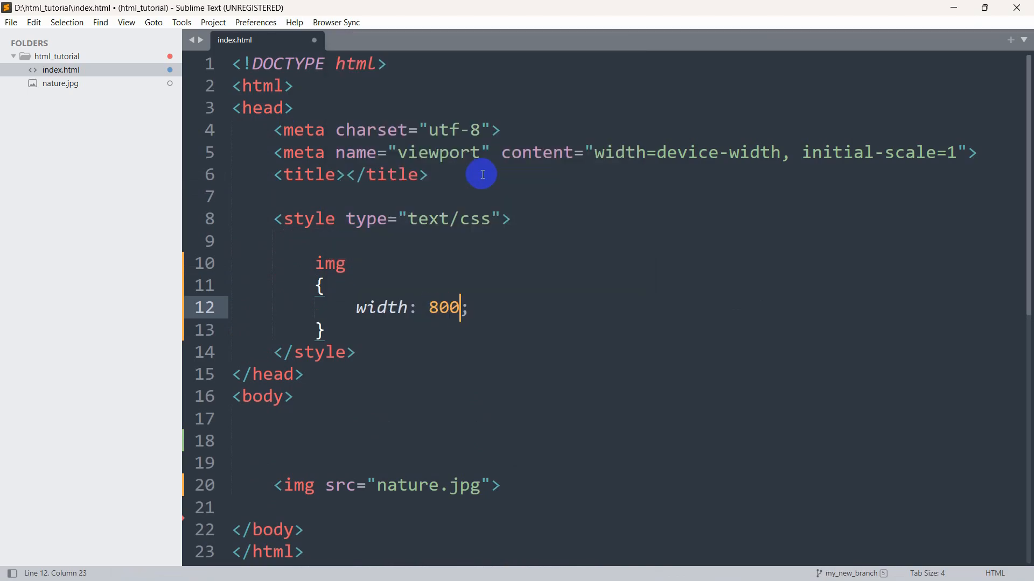
key("Right")
key("Return")
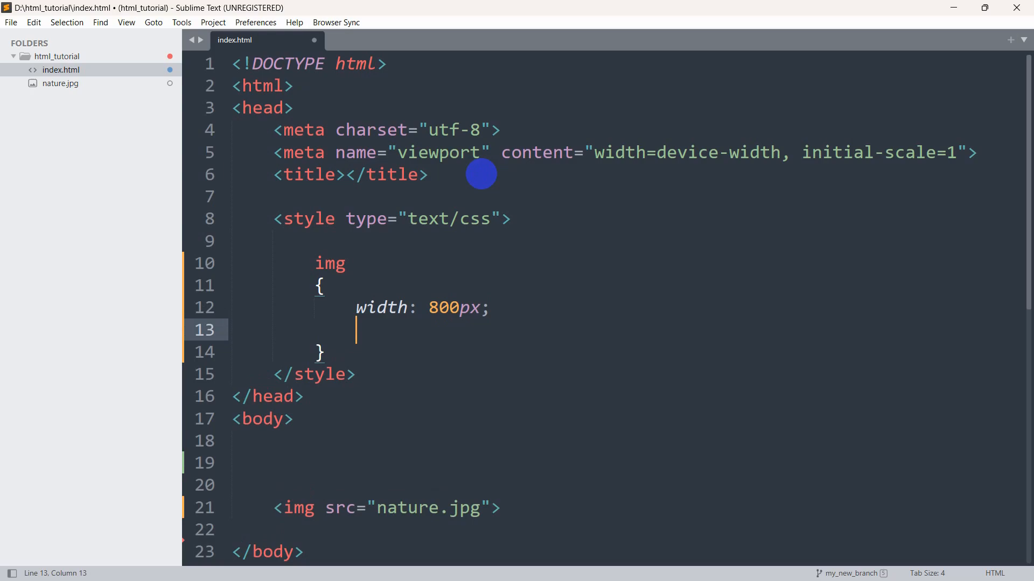
type("he")
key("Return")
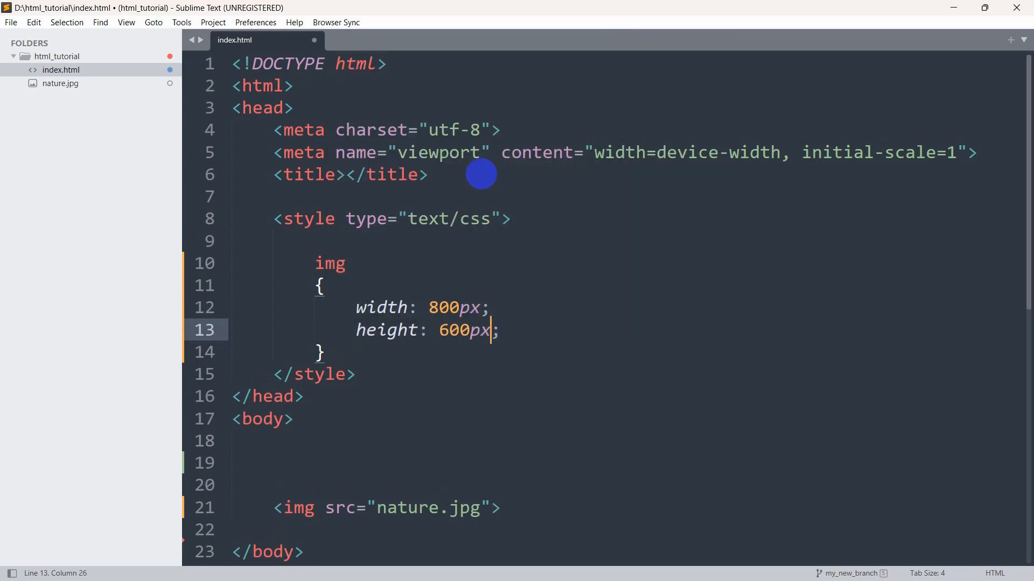
key("ctrl+s")
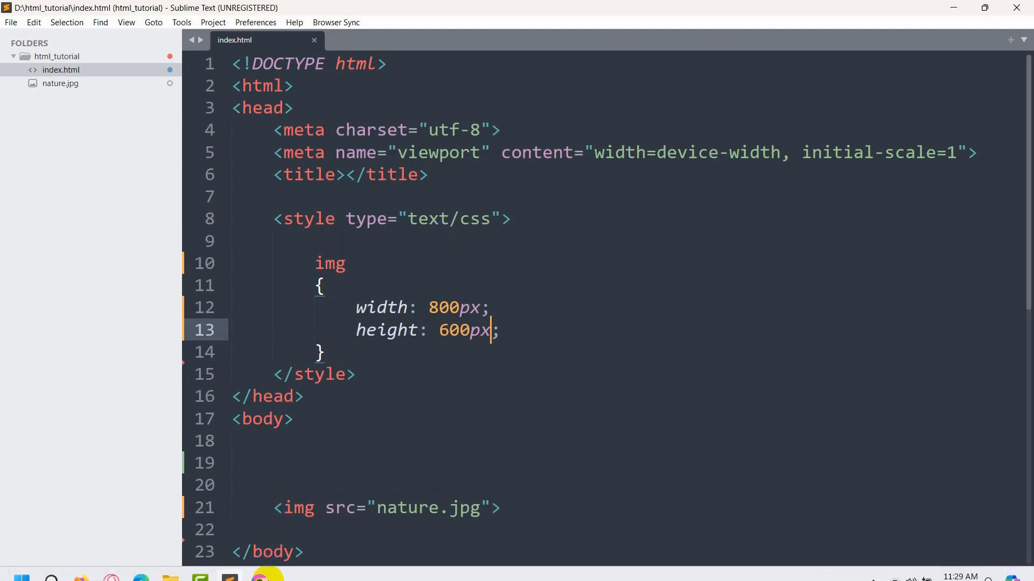
Step: Reload index.html in Chrome to show the image at 800 by 600
left_click(258, 568)
left_click(63, 43)
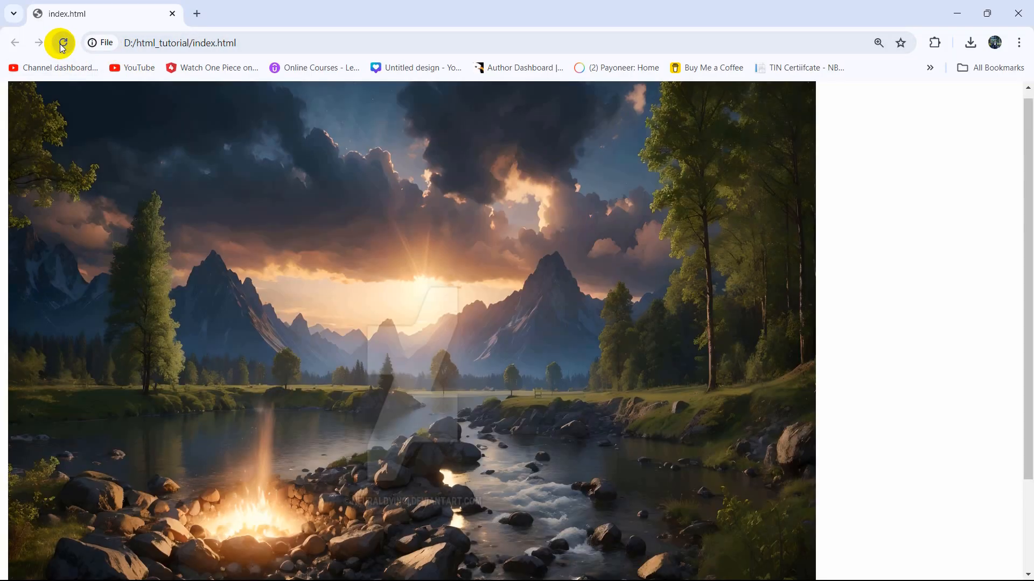
scroll(651, 132, "down", 2)
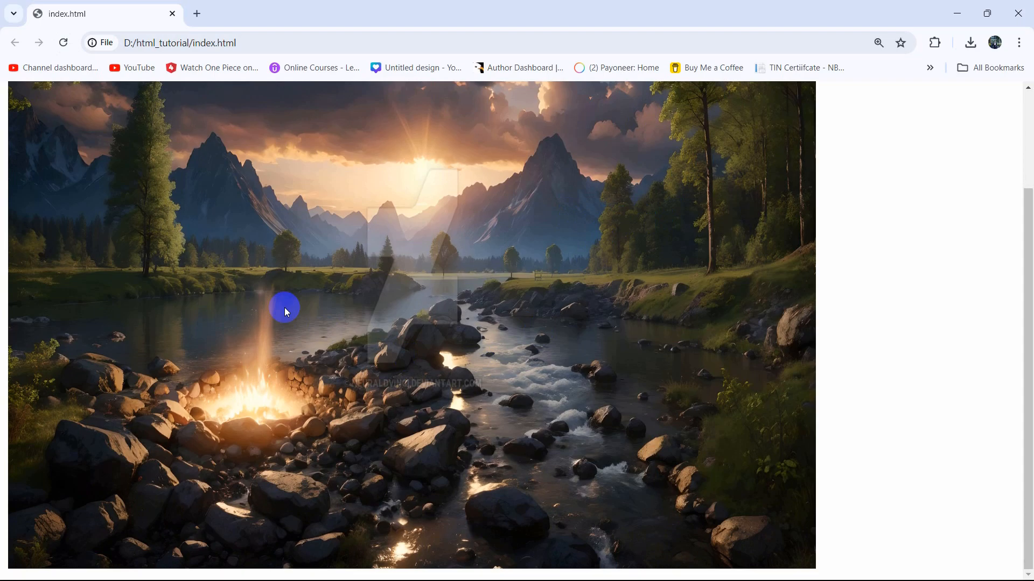
scroll(494, 266, "up", 2)
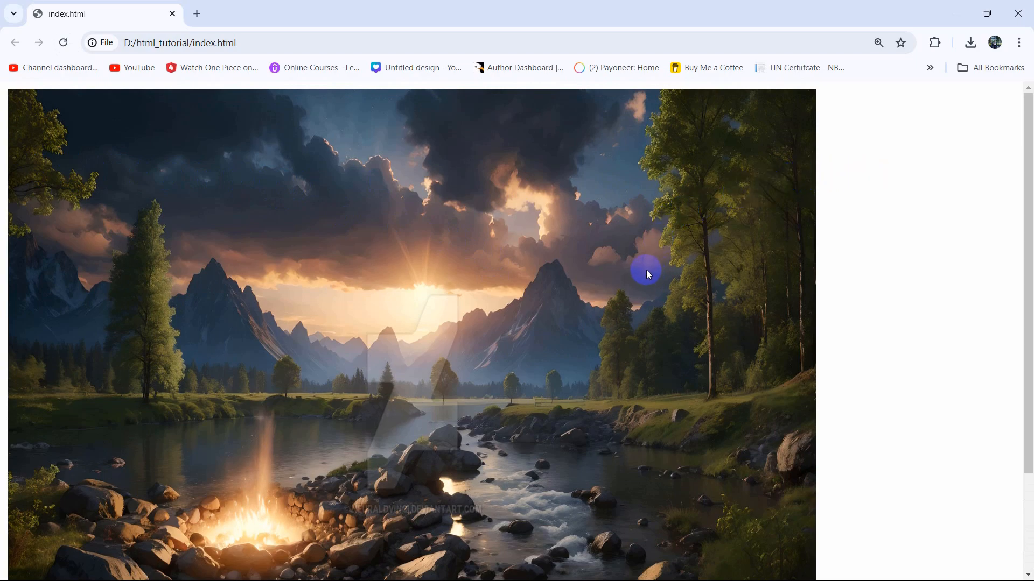
scroll(646, 274, "down", 2)
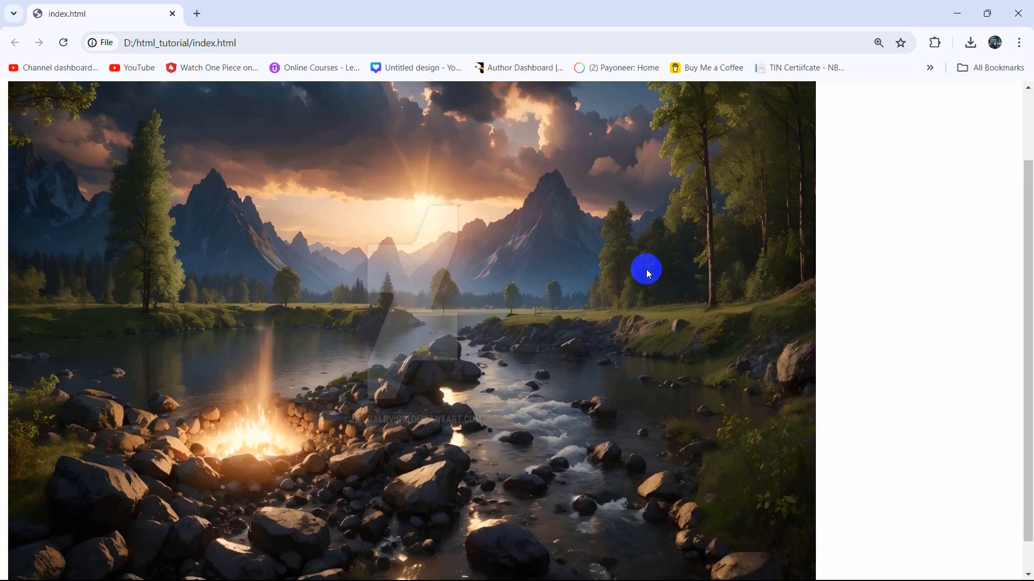